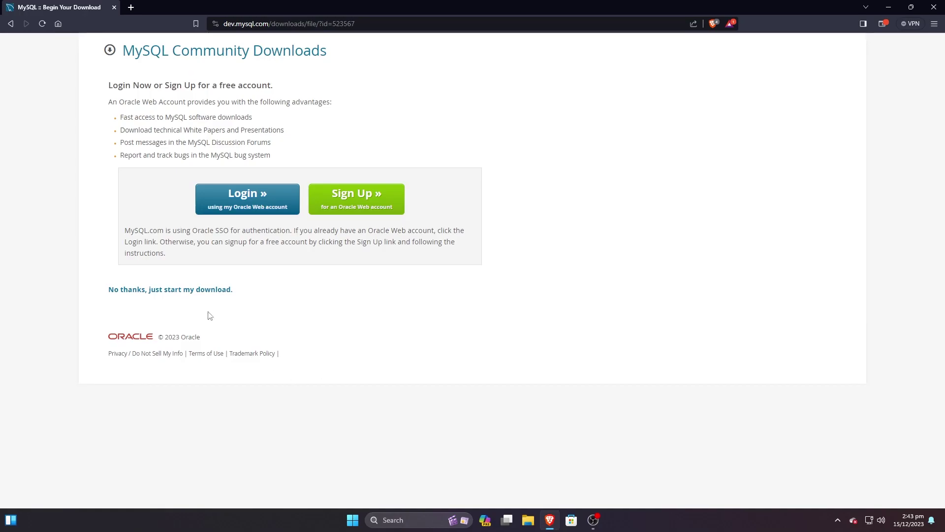
Step: Start the MySQL installer download without signing in, via 'No thanks, just start my download.'
click(199, 294)
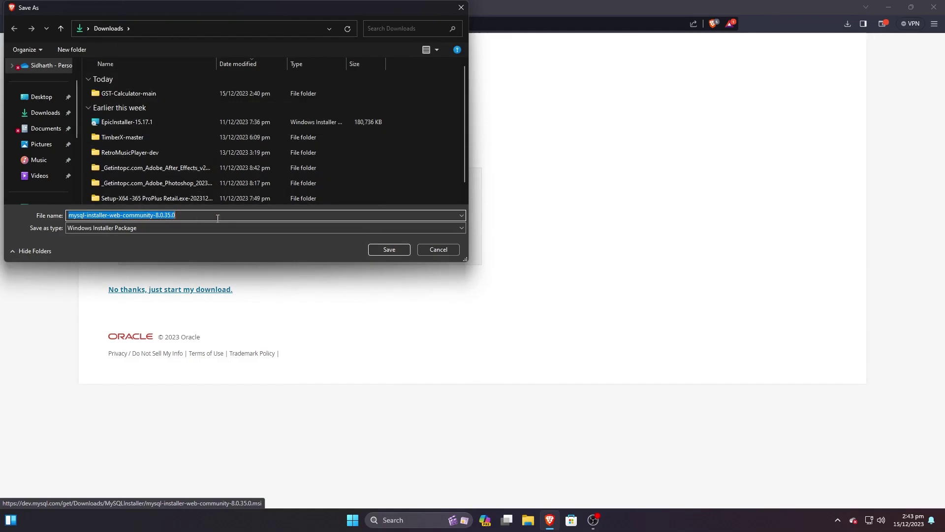
Step: Save mysql-installer-web-community-8.0.35 to Downloads and run it from Brave's downloads list
click(376, 251)
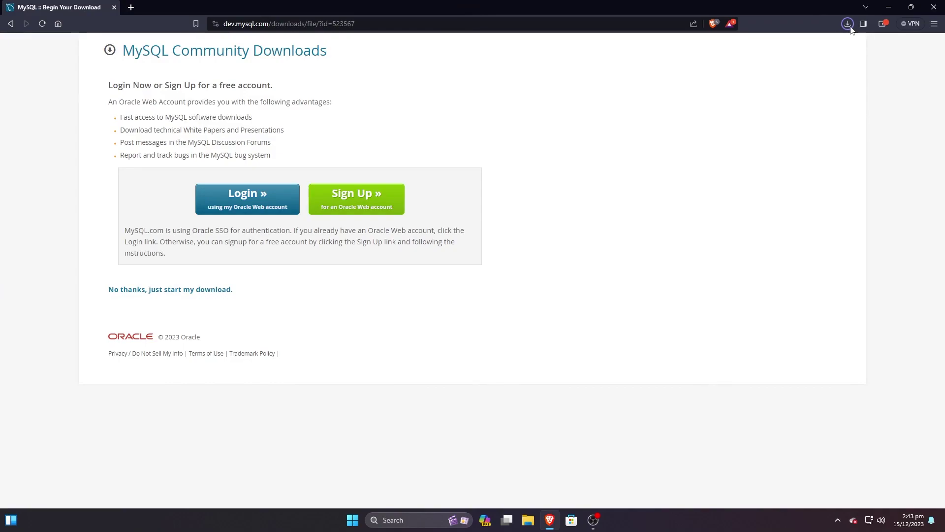
click(848, 27)
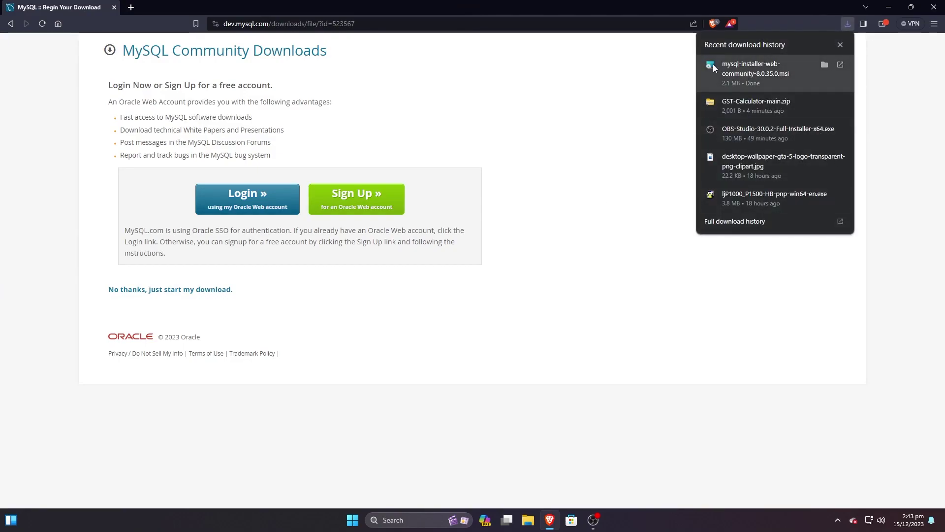
click(745, 72)
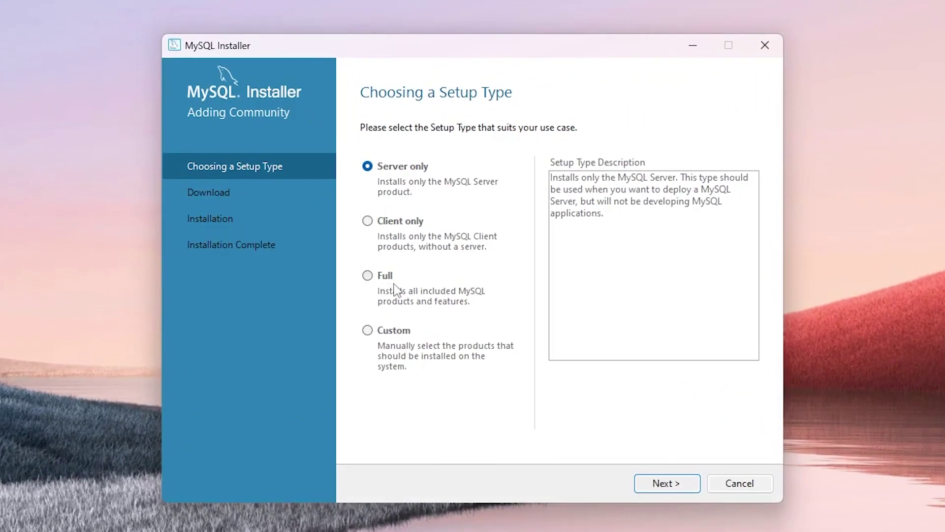
Step: Choose the Full setup type and download all six products, retrying the failed downloads
click(380, 287)
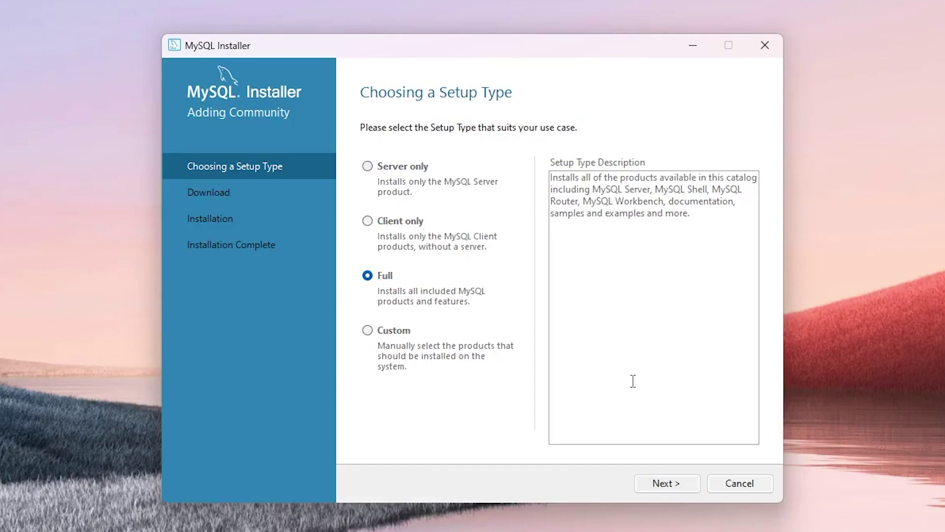
click(661, 484)
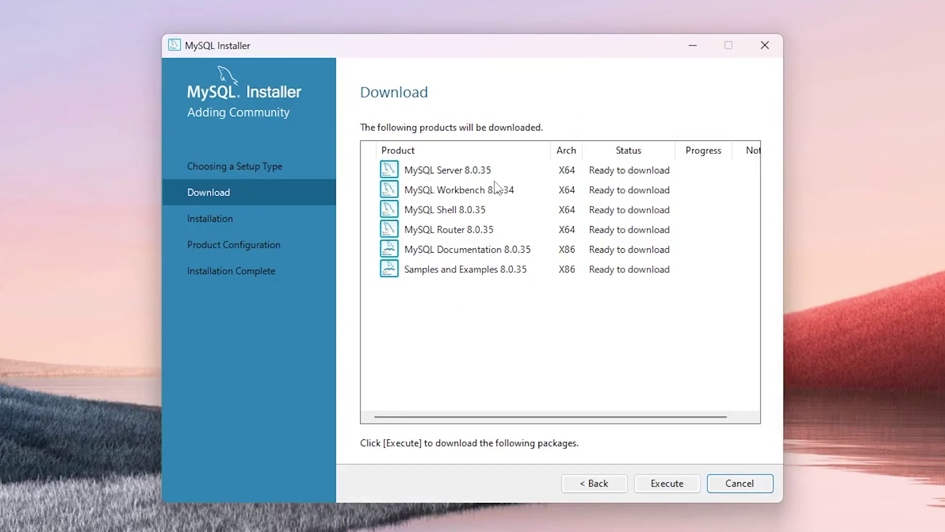
click(674, 484)
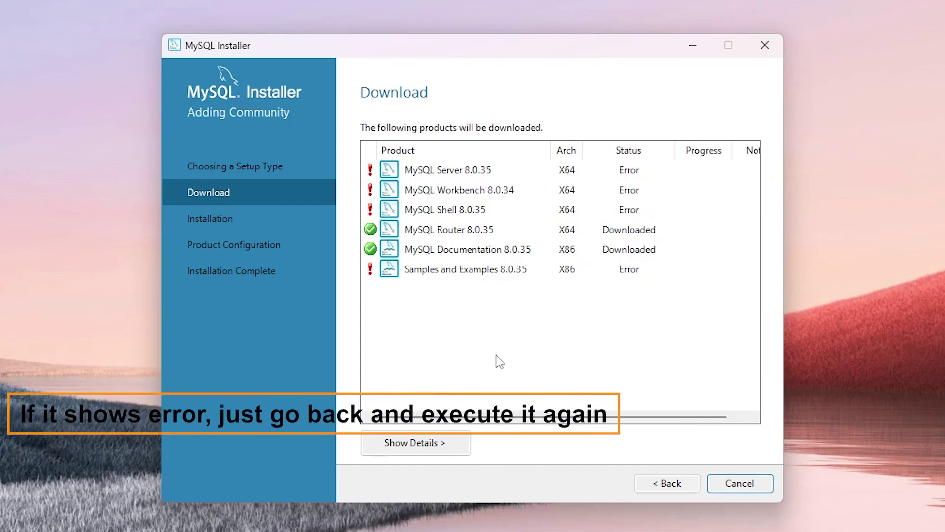
click(663, 483)
click(670, 482)
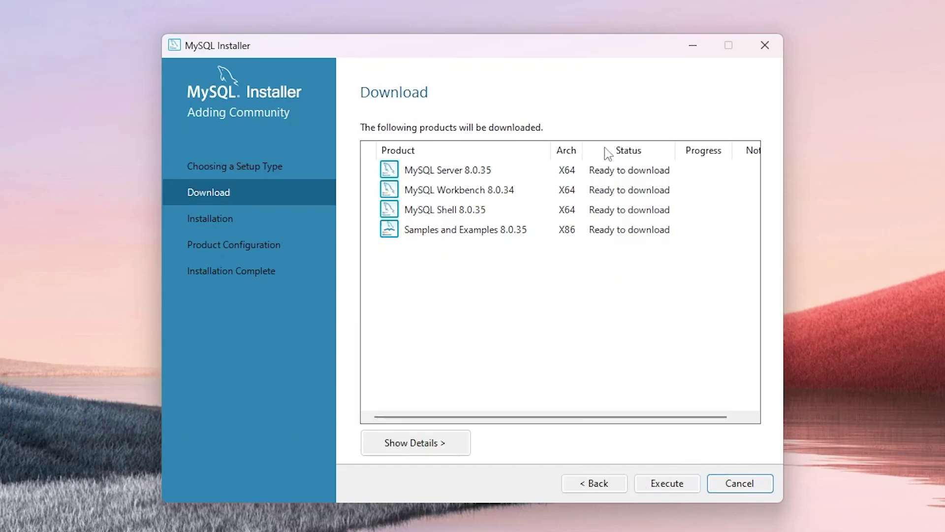
click(661, 484)
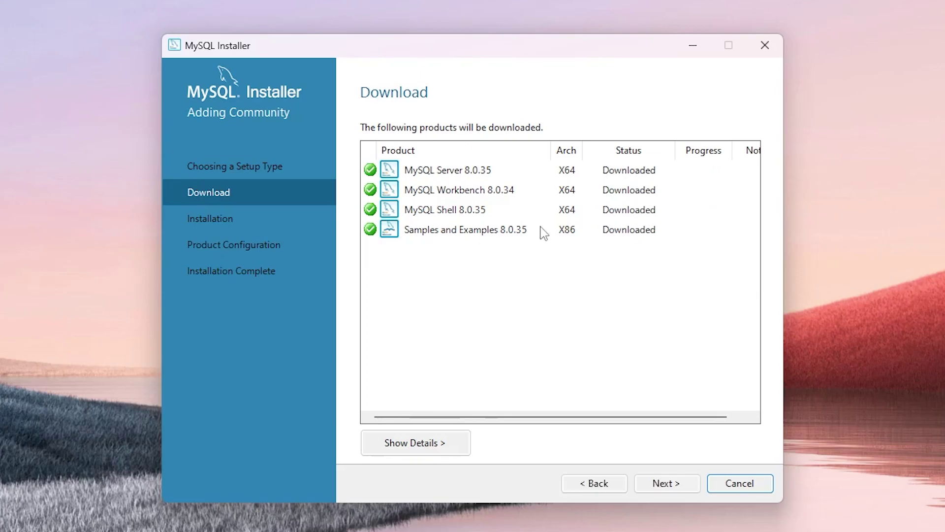
click(657, 483)
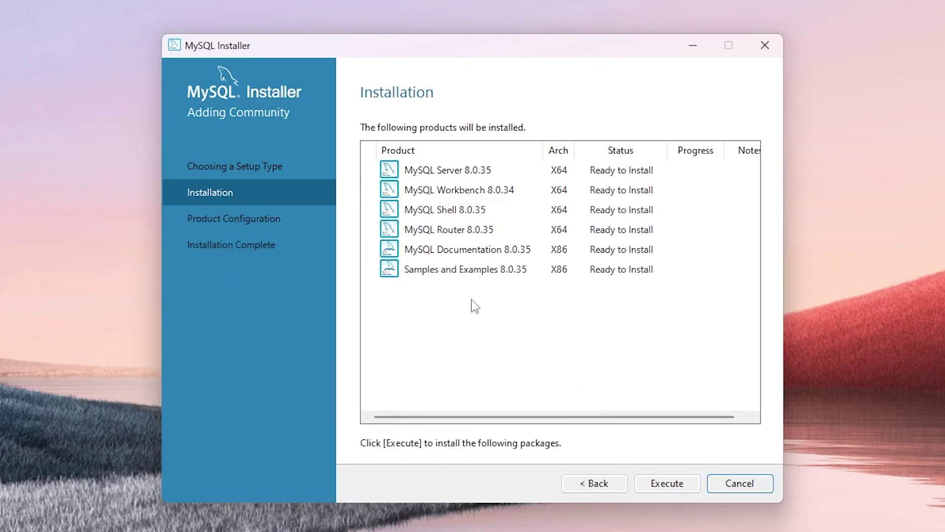
Step: Install all six products and begin configuring MySQL Server 8.0.35
click(669, 485)
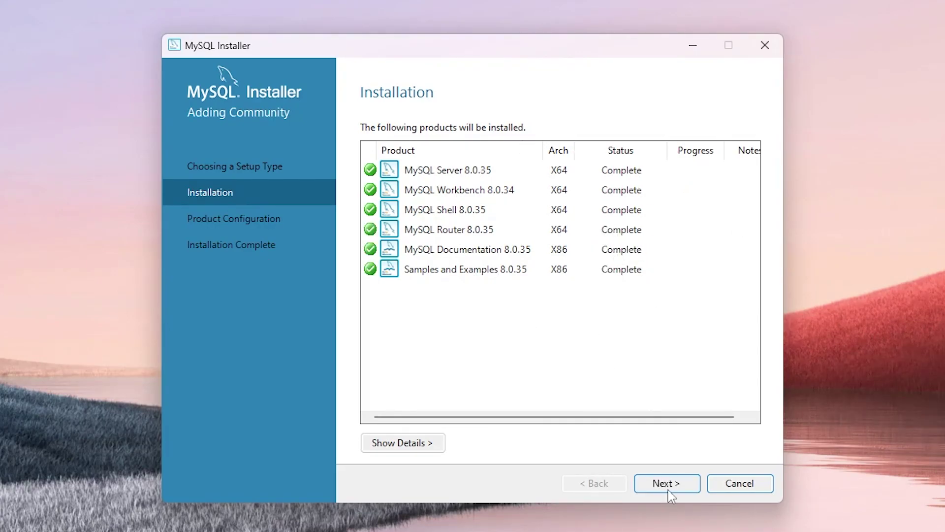
click(669, 485)
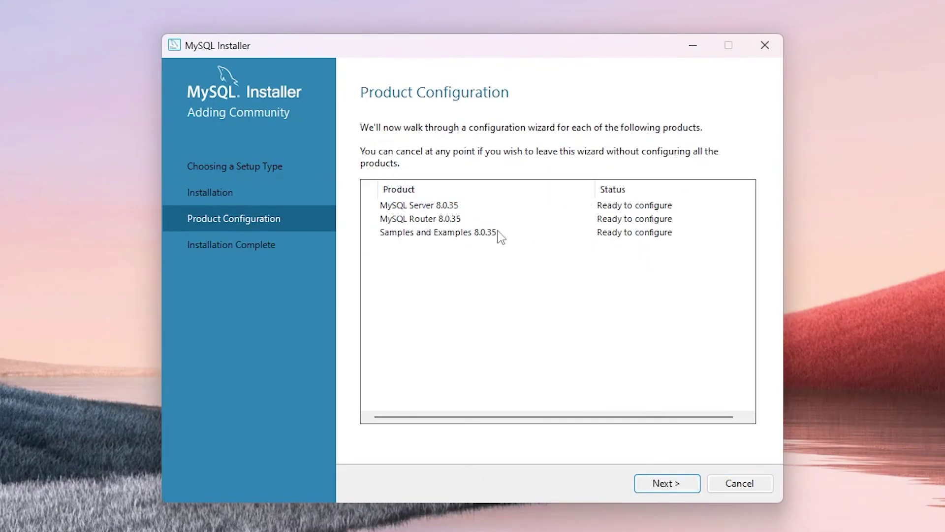
click(676, 476)
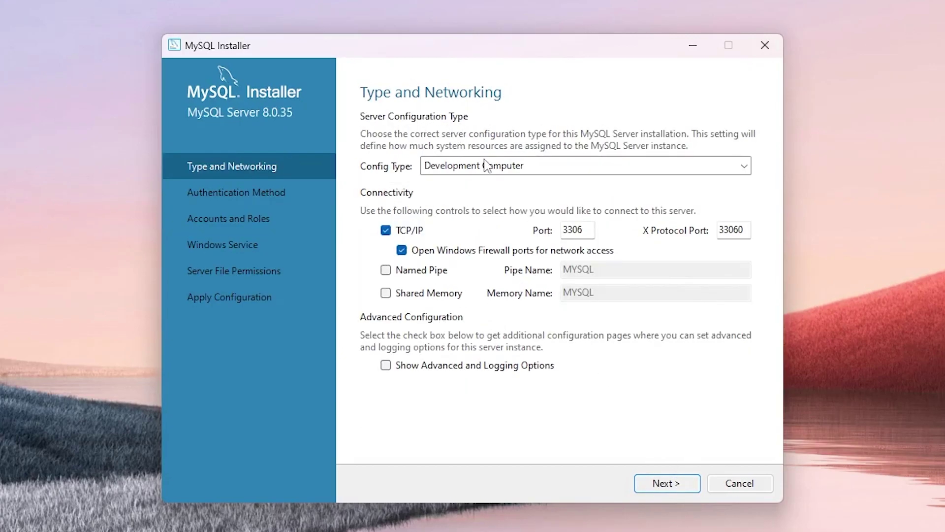
Step: Keep port 3306 and strong password authentication, and enter and confirm the root password
click(650, 487)
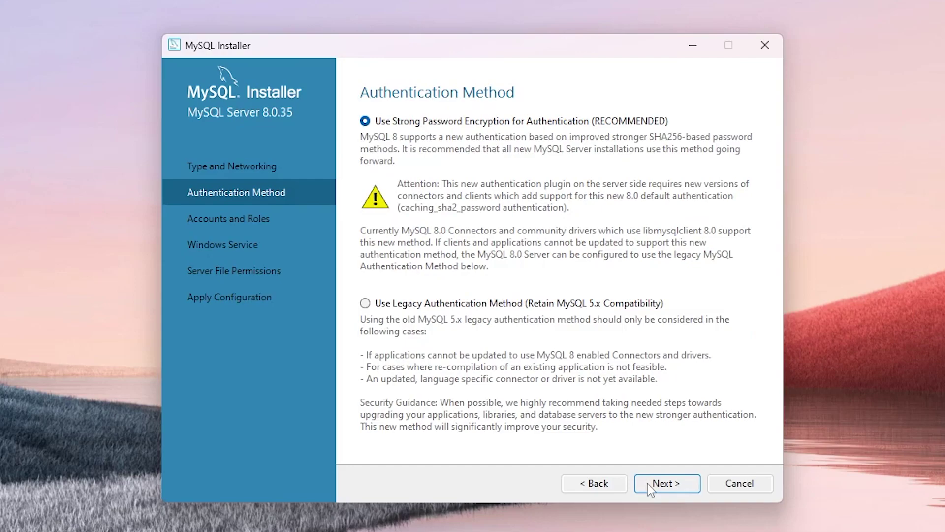
click(649, 485)
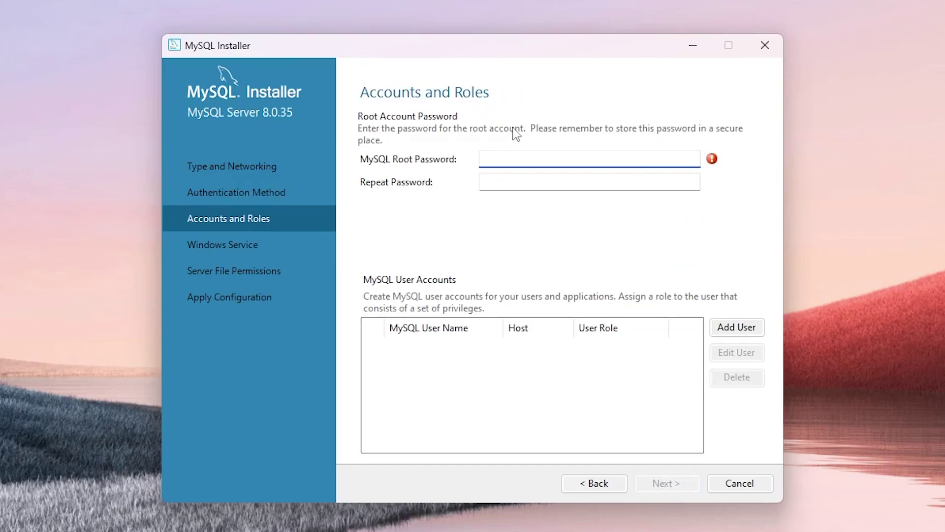
text(r)
click(607, 187)
text(*******)
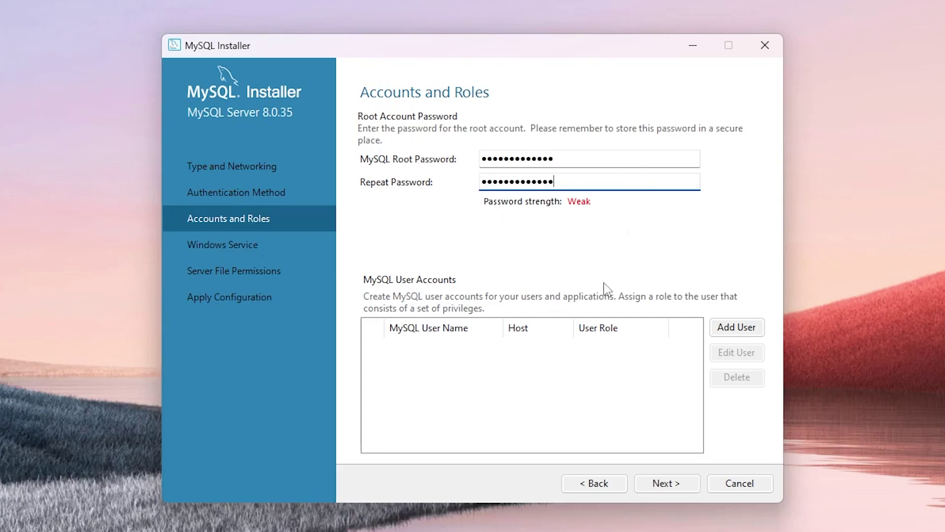
Step: Accept the MySQL80 Windows service and default permissions, then apply and finish the server configuration
click(669, 483)
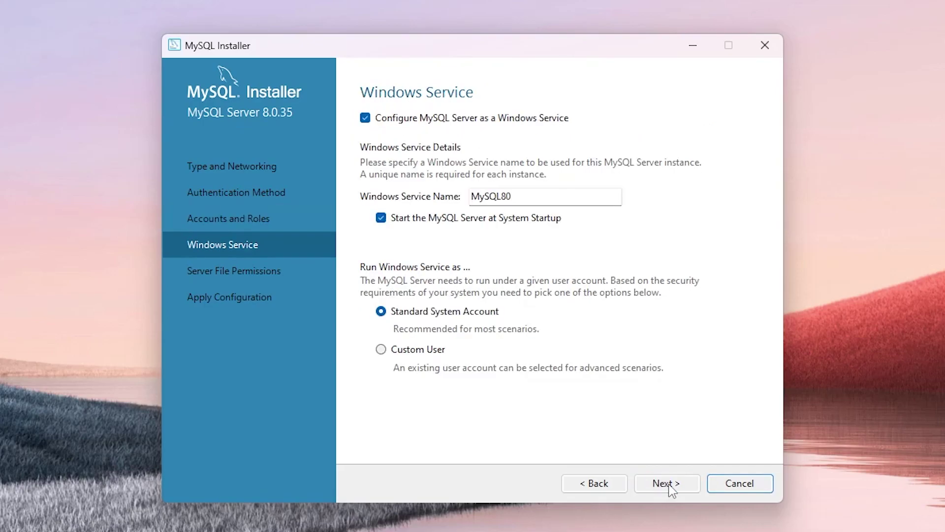
click(668, 484)
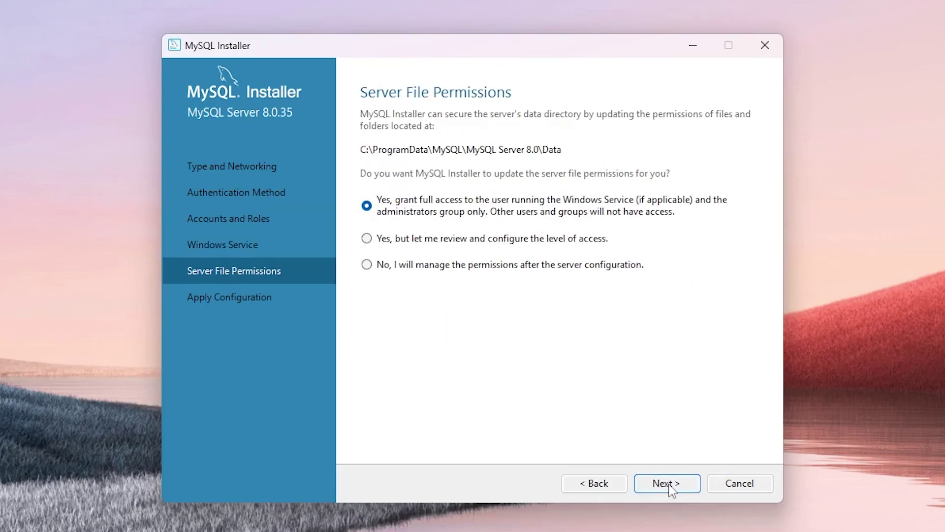
click(669, 483)
click(670, 484)
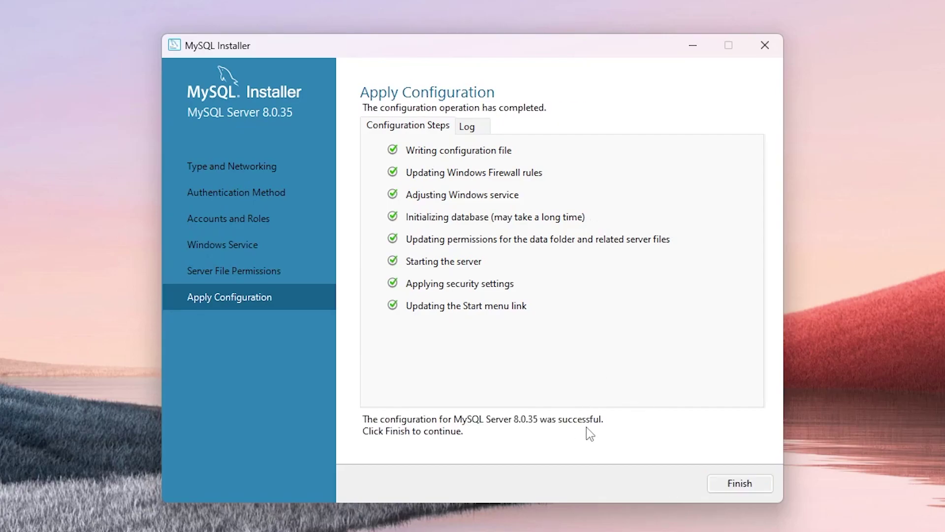
click(743, 484)
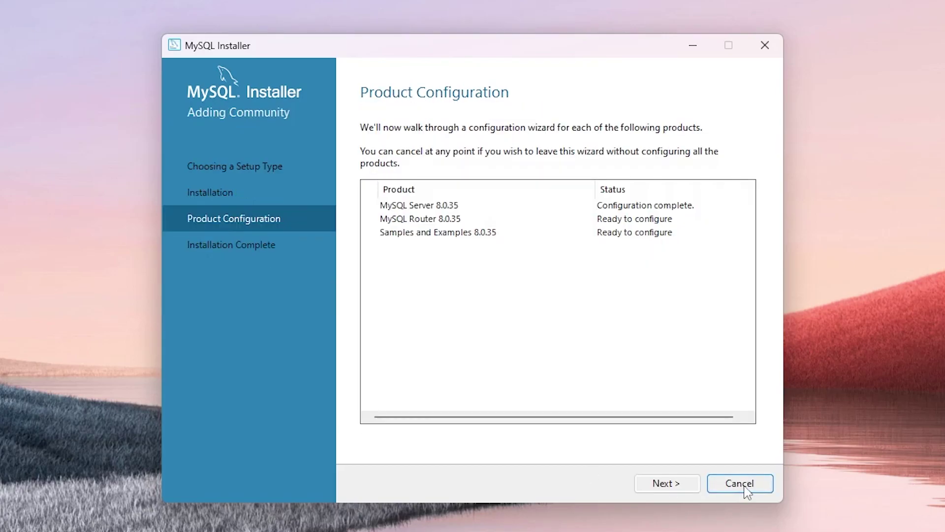
Step: Skip MySQL Router bootstrapping and move on to the Samples and Examples server connection
click(659, 484)
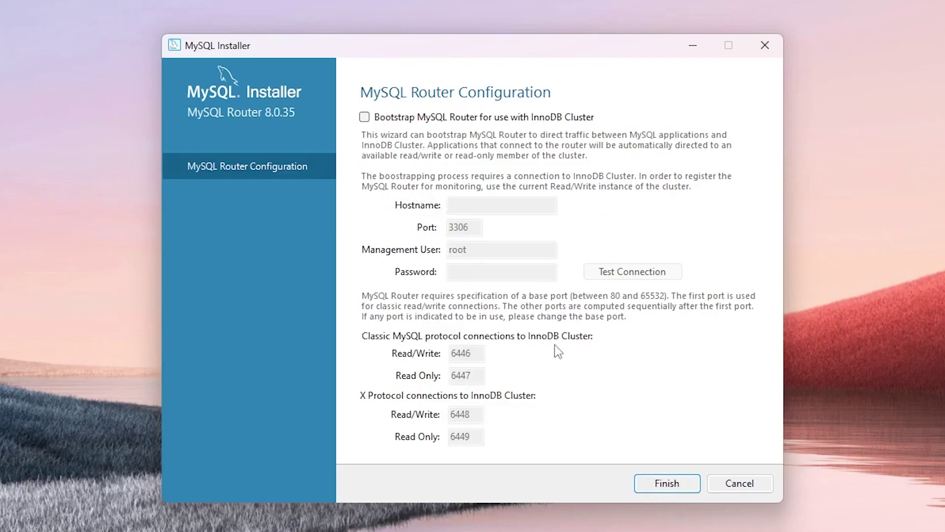
click(664, 487)
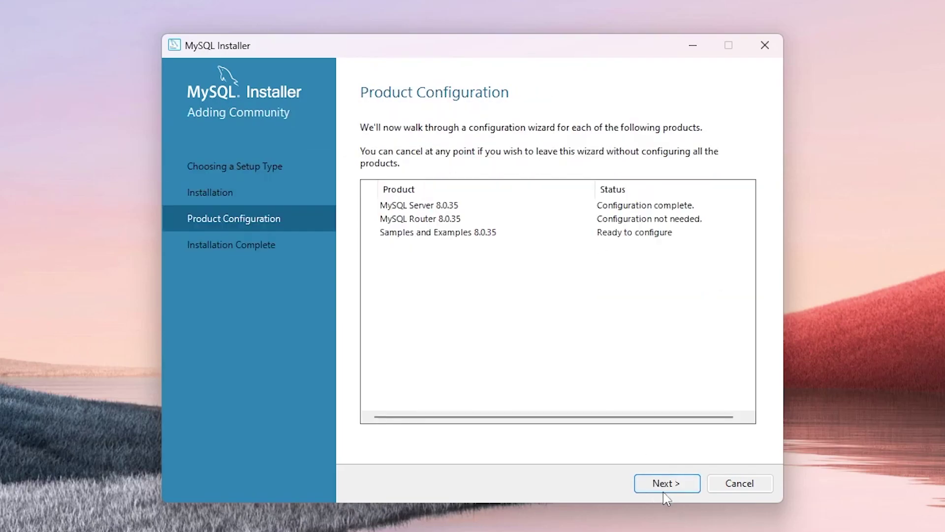
click(666, 486)
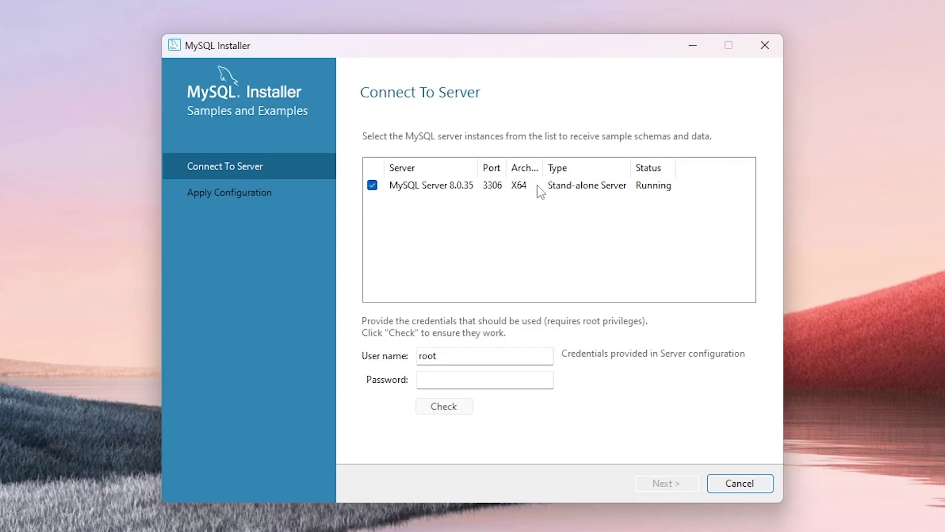
Step: Connect Samples and Examples to the server with the root password and apply its configuration
click(508, 376)
text(password)
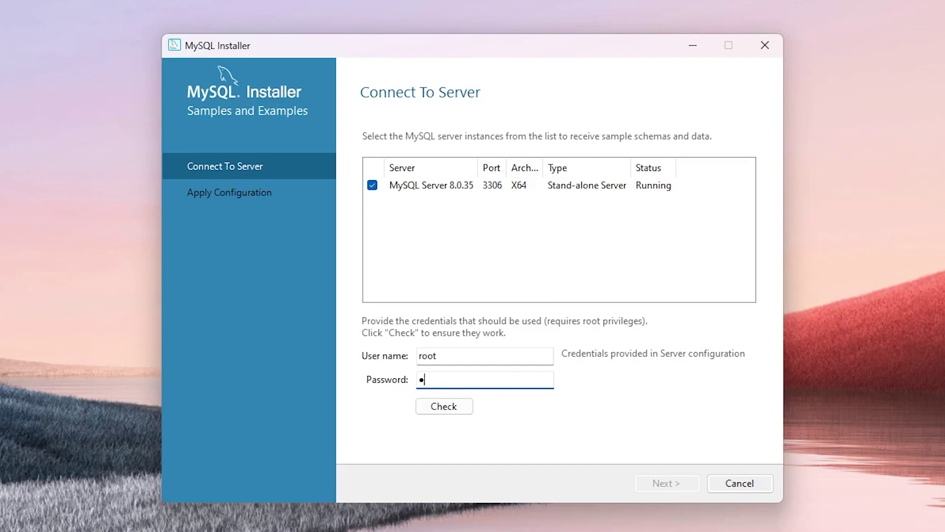
text(123)
click(448, 406)
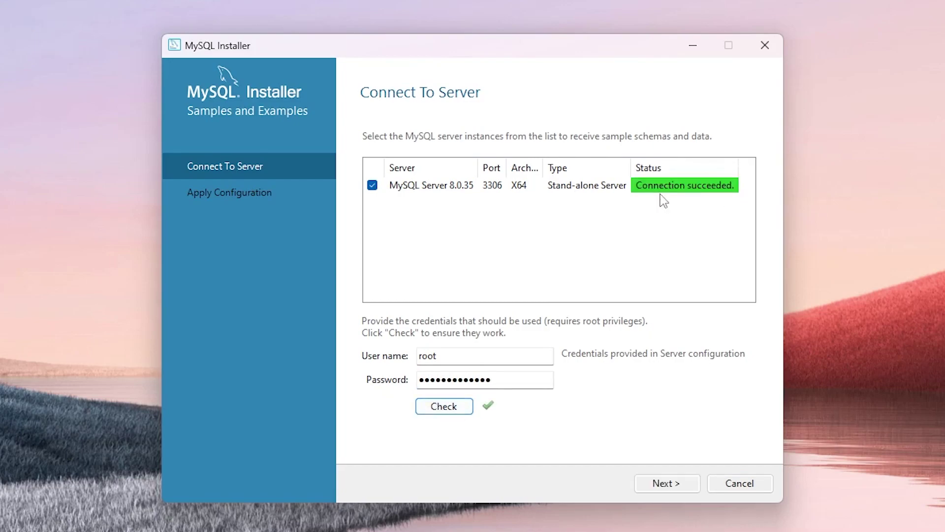
click(689, 488)
click(687, 490)
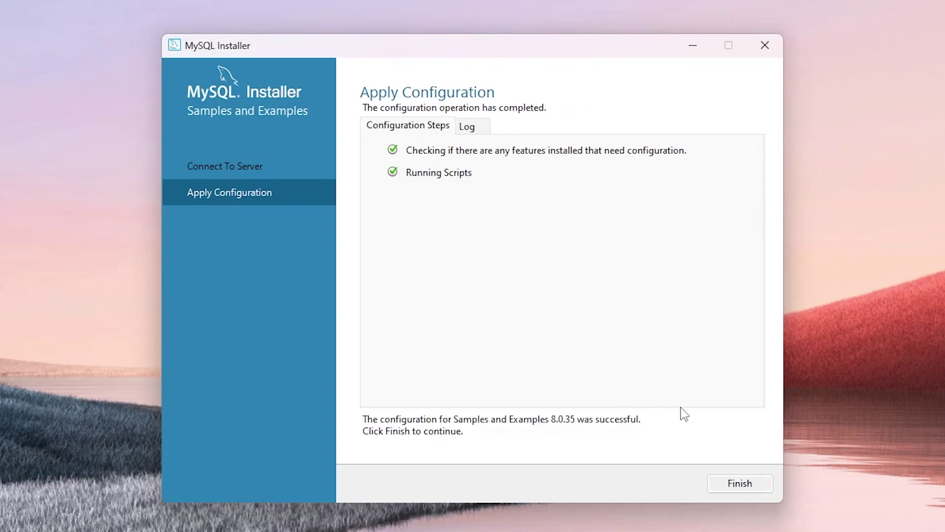
click(744, 485)
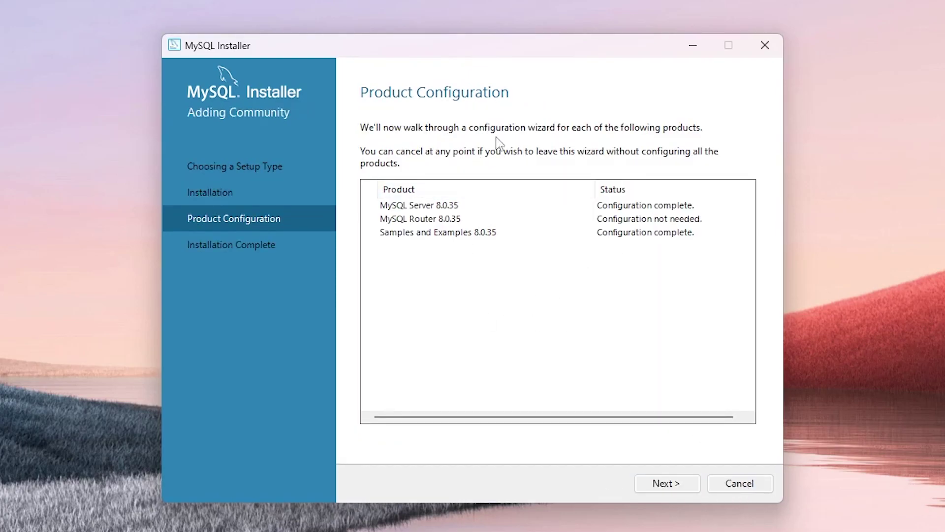
Step: Disable launching Workbench and MySQL Shell after setup, then close the installer
click(645, 484)
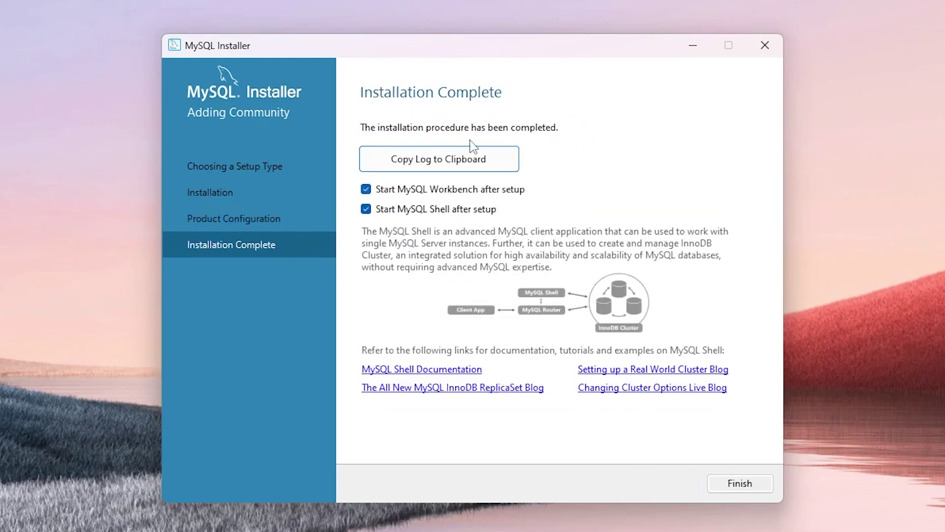
click(422, 190)
click(417, 215)
click(729, 490)
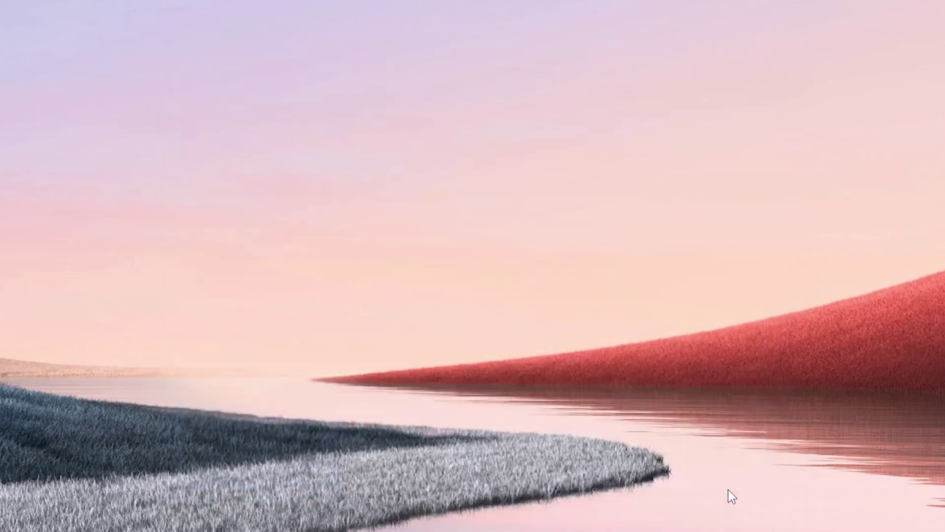
Step: Launch MySQL 8.0 Command Line Client from Start search, center its window, and enter the root password
key(super)
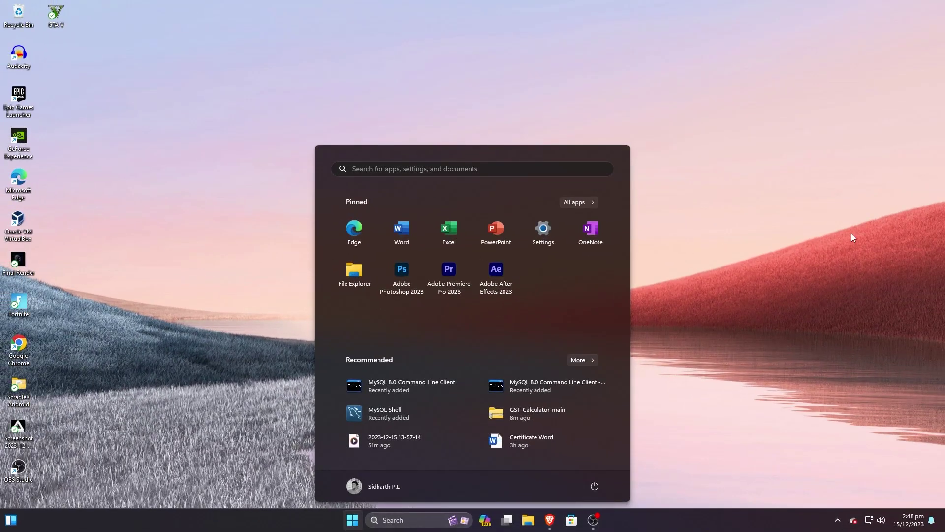
text(mysql)
key(Down)
key(Down)
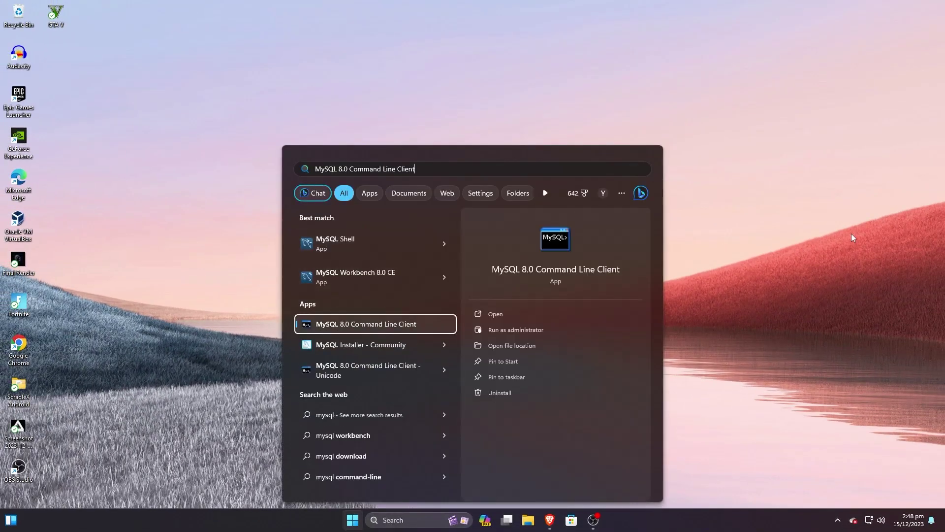
key(Return)
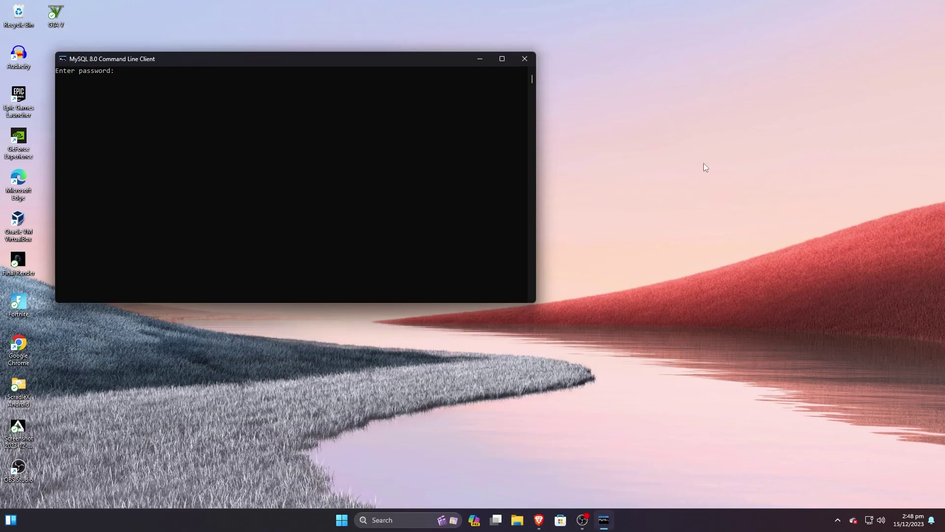
drag(367, 57, 581, 74)
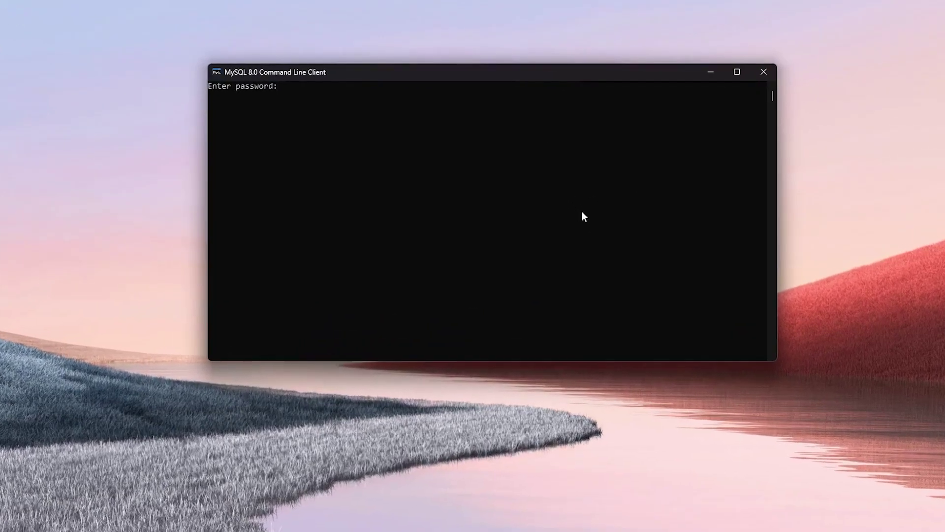
text(***********)
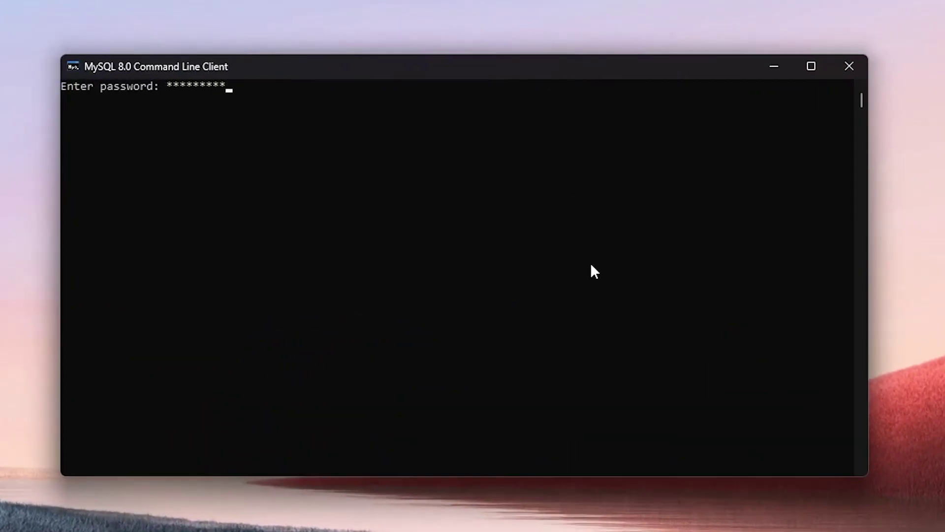
text(**)
Step: Log in, list the databases, and create a database named TEST
key(Return)
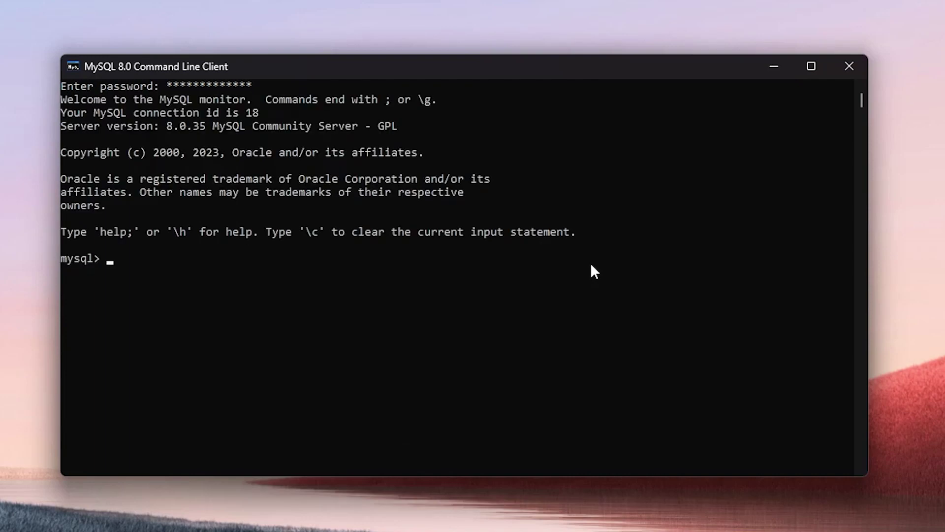
text(SHOW DAATABASES;)
key(Return)
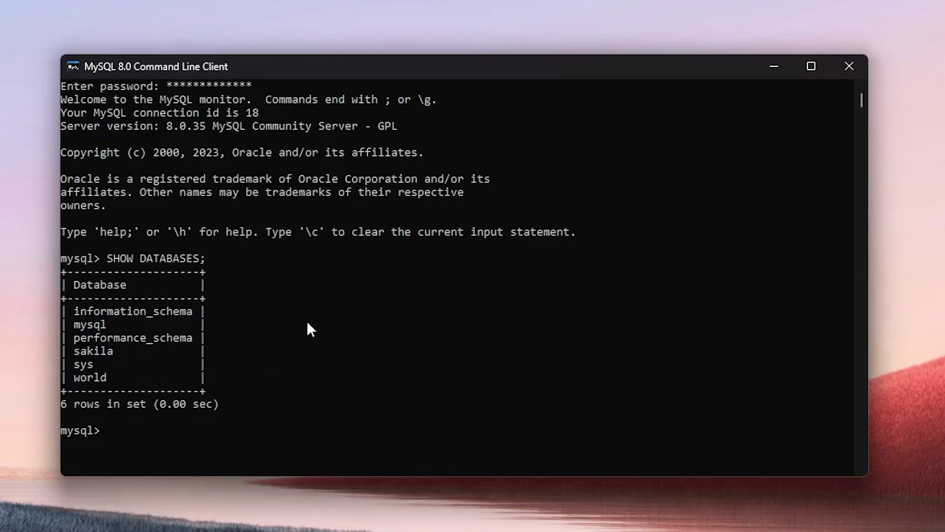
text(CREATE DATABASE )
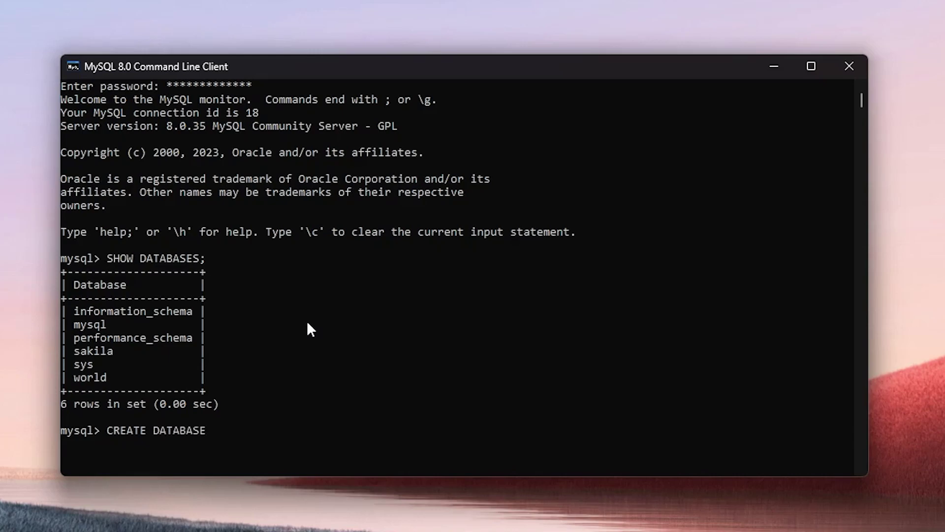
text(TEST)
key(Return)
text(;)
key(Return)
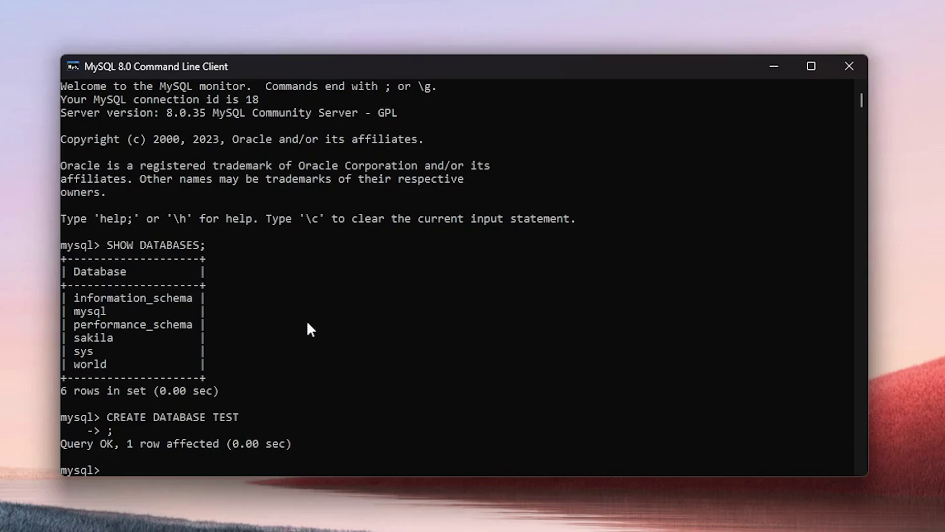
Step: Confirm TEST appears in SHOW DATABASES, drop it with DROP DATABASE TEST;, and EXIT
text(SHOW DATABASES;)
key(Return)
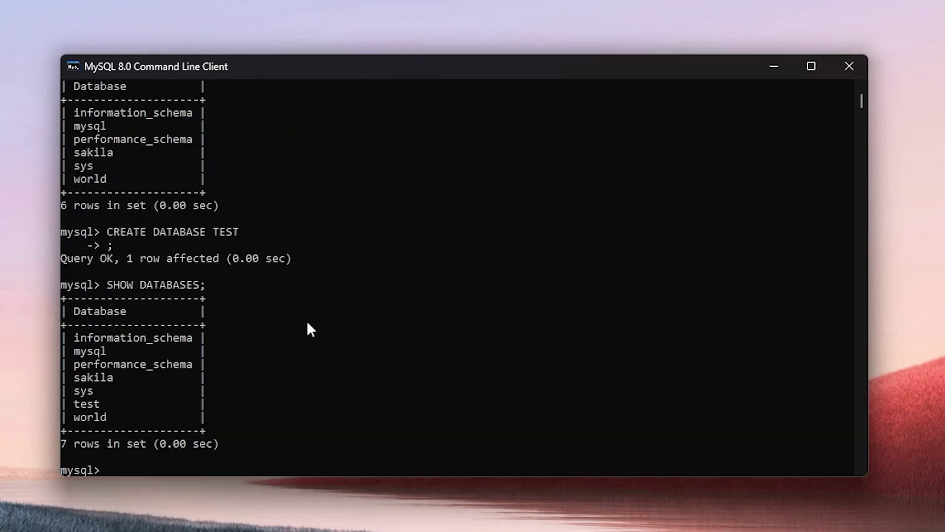
double_click(96, 404)
click(275, 403)
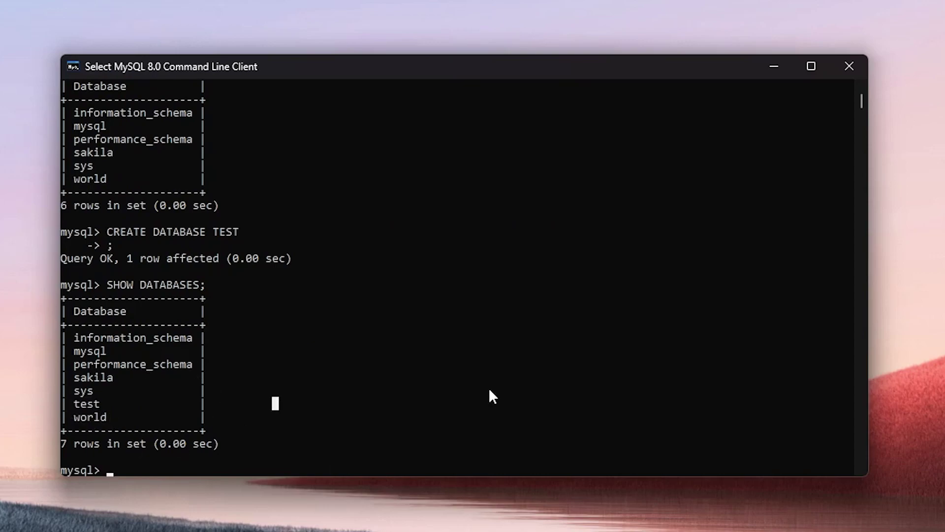
text(DROP )
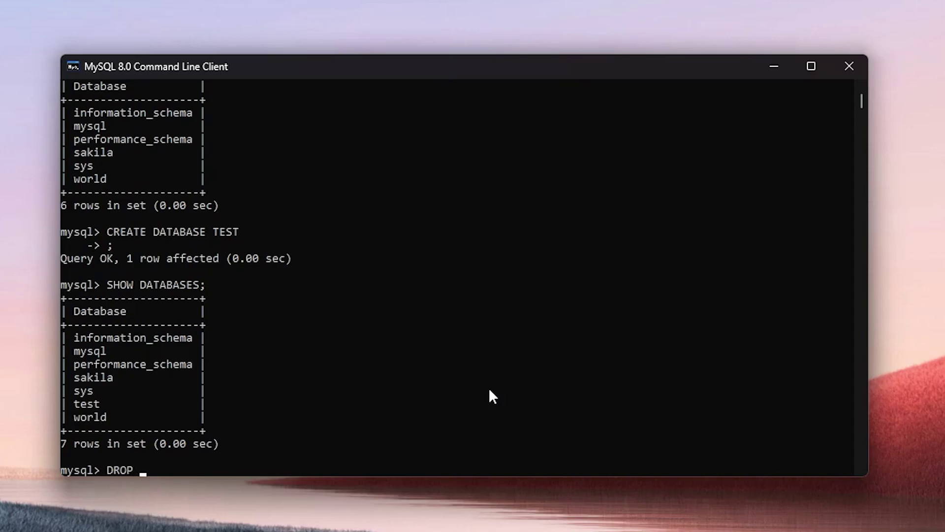
text(DATABASE TEST)
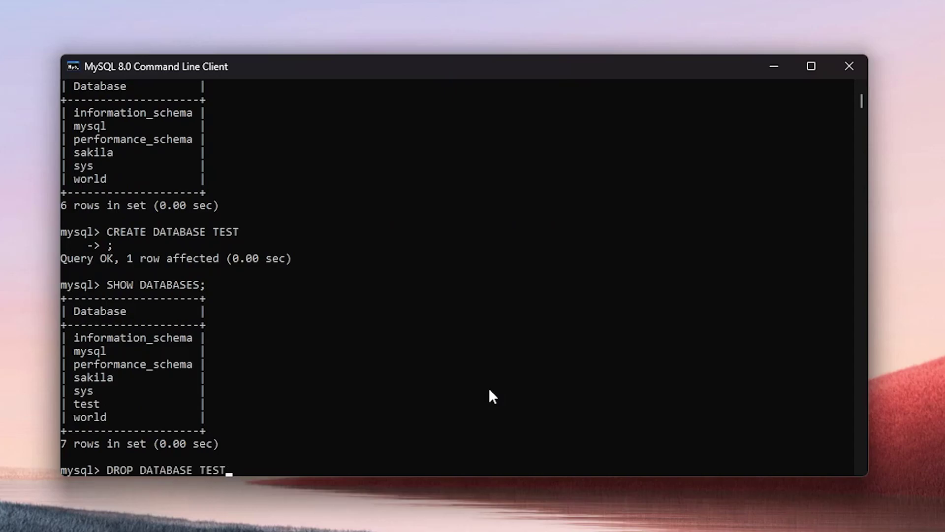
text(;)
key(Return)
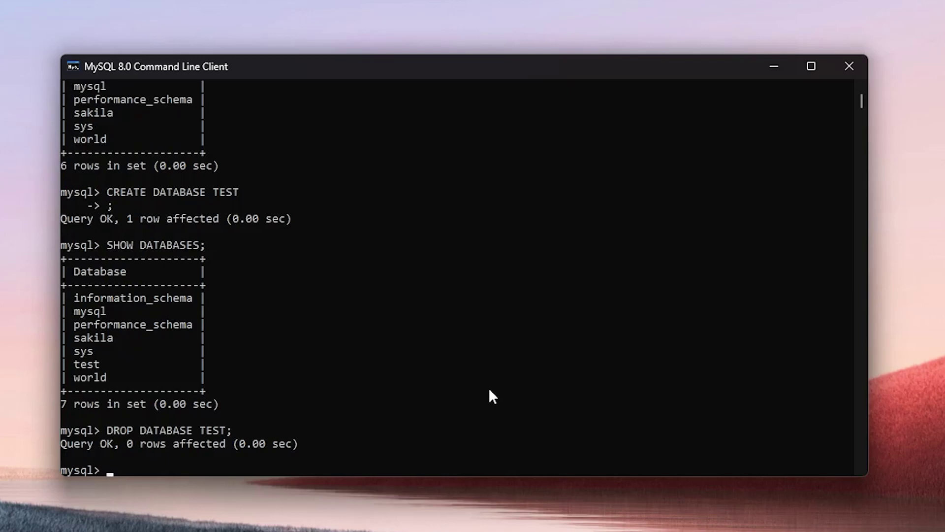
text(EXIT)
key(Return)
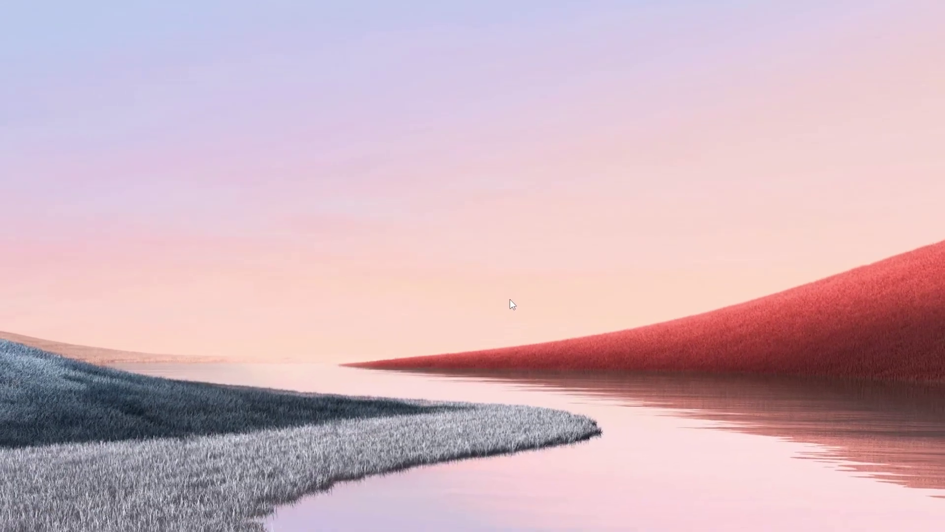
Step: Find MySQL Workbench 8.0 CE through a Start menu search for MYSQL and launch it
key(super)
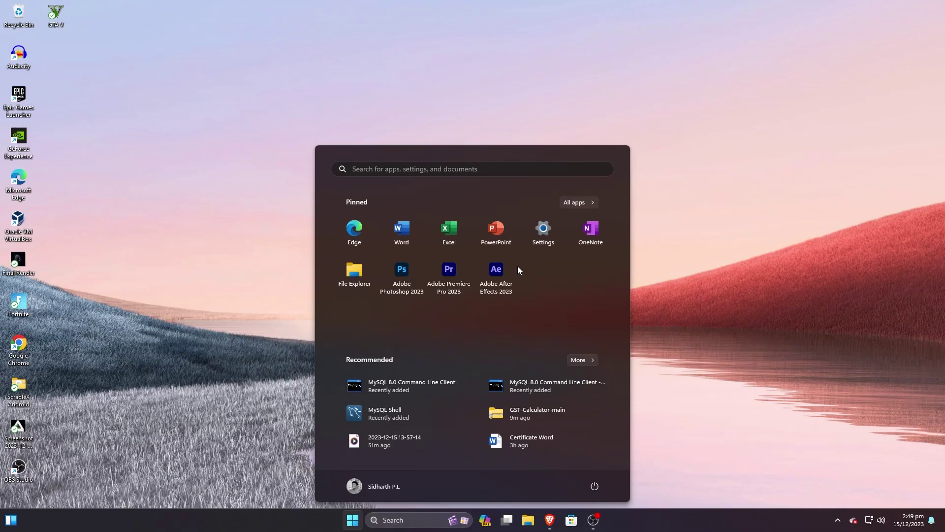
text(MYSQL)
key(Down)
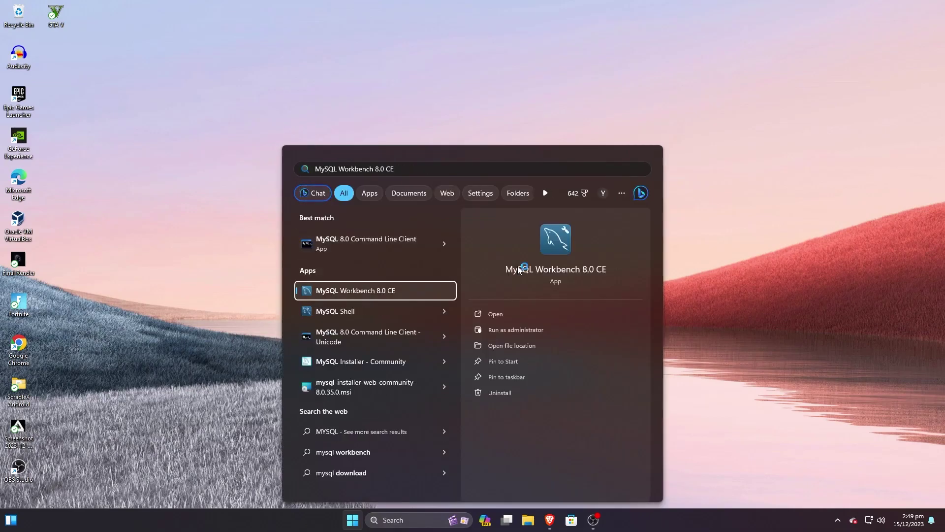
click(512, 318)
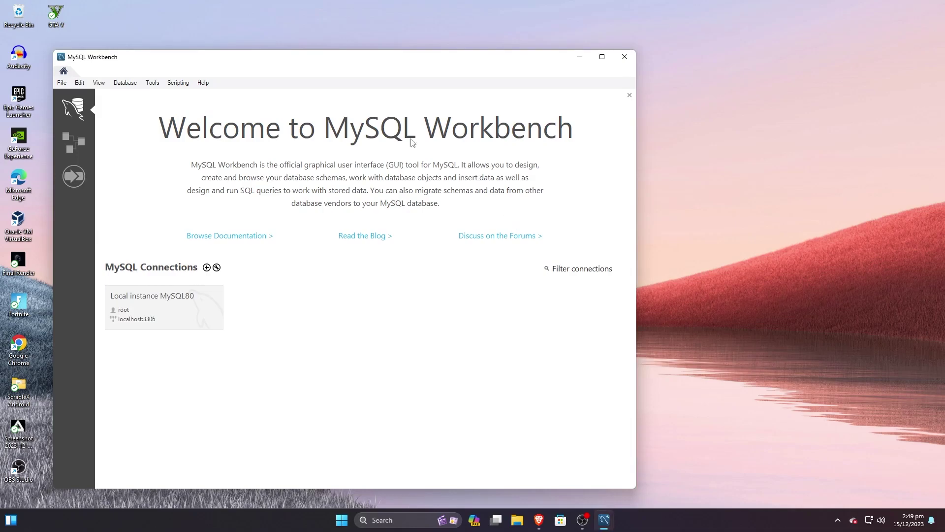
Step: Open the Local instance MySQL80 connection in Workbench and authenticate as root with its password
drag(352, 63, 471, 60)
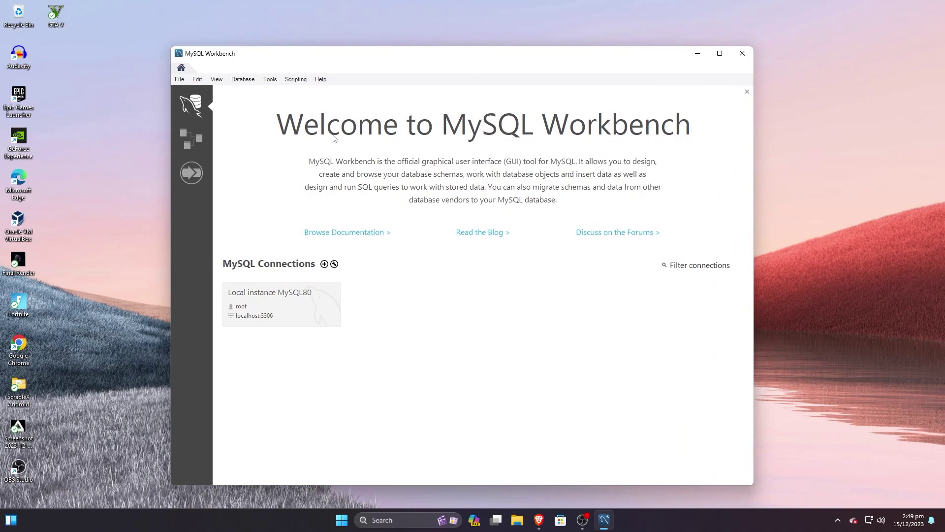
click(291, 308)
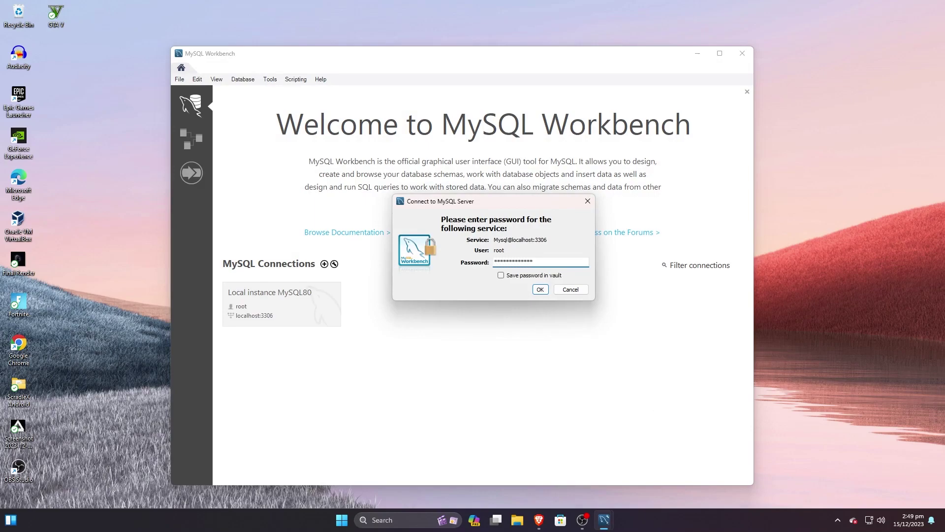
click(540, 290)
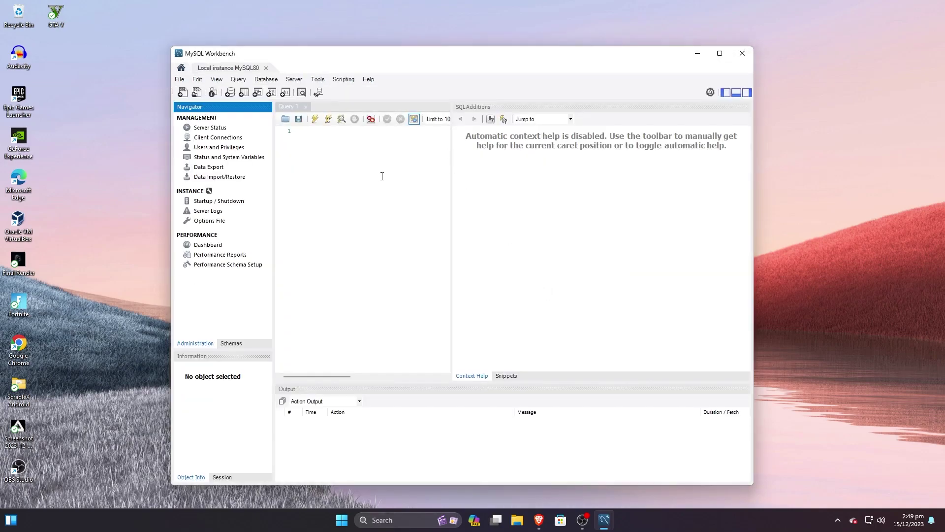
Step: Check the empty Query 1 editor and SQL Additions panel, then close MySQL Workbench
click(382, 177)
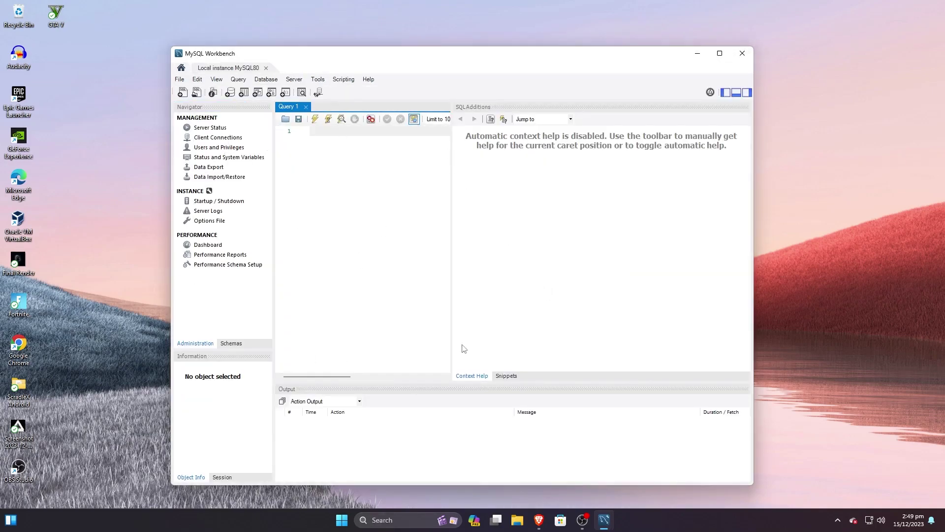
click(647, 220)
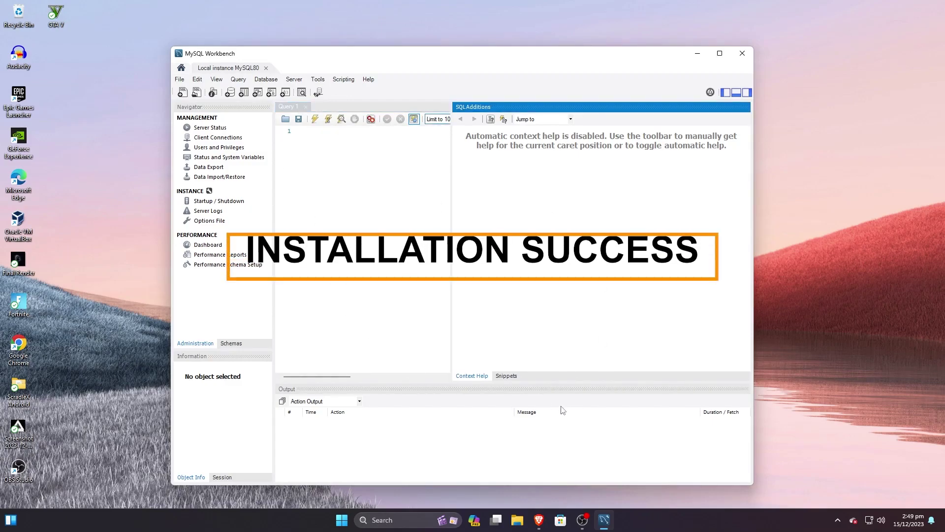
click(751, 59)
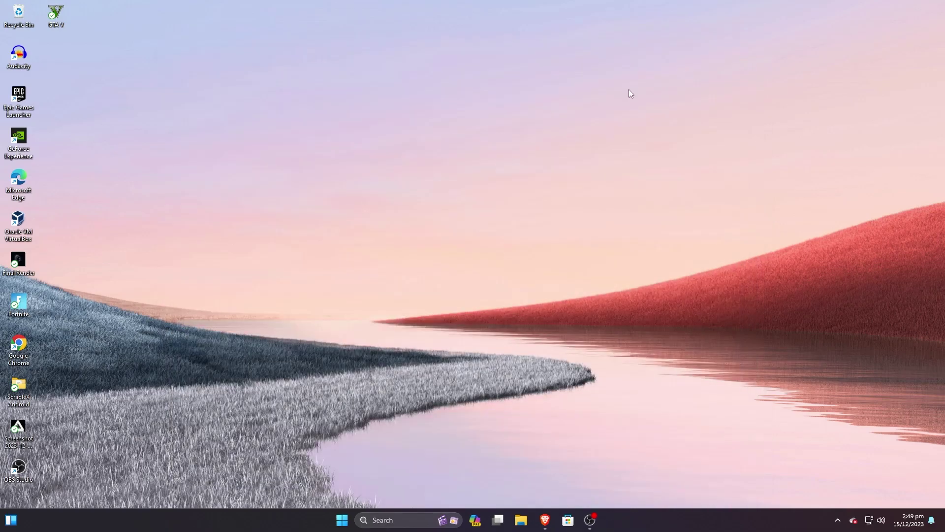